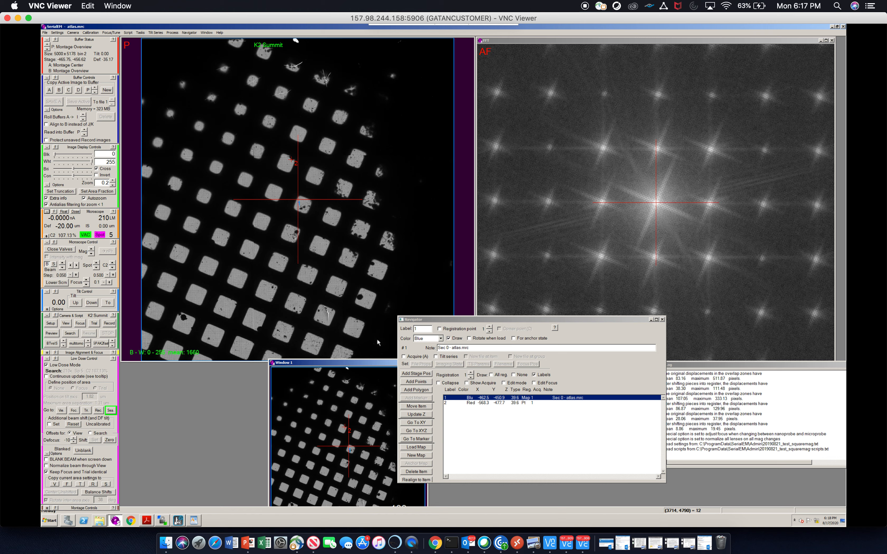
Add eleven Navigator points at the centres of intact grid squares on the atlas, from the left-hand squares across to the upper middle
click(418, 381)
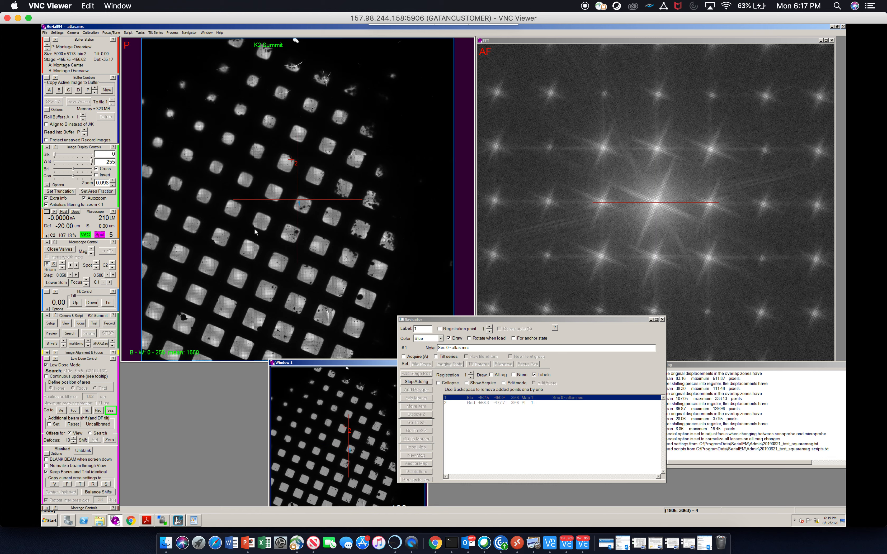
click(163, 215)
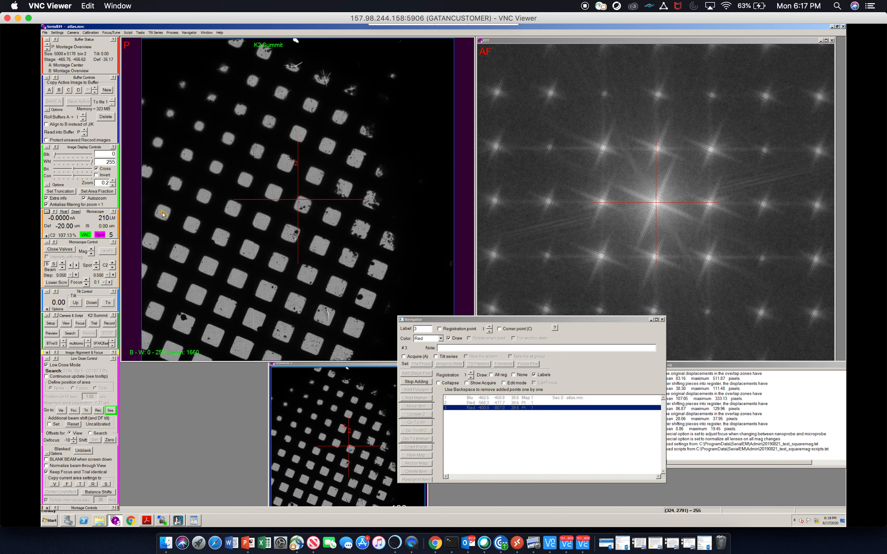
click(174, 184)
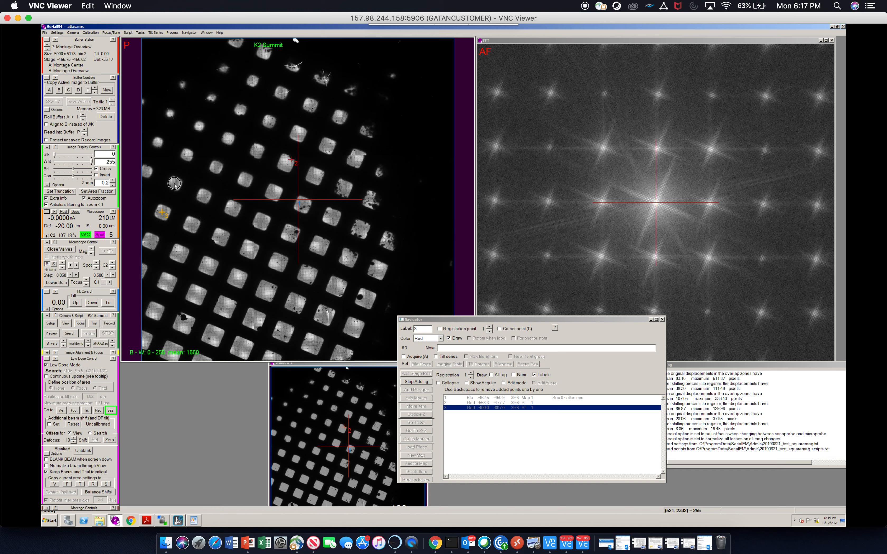
click(187, 155)
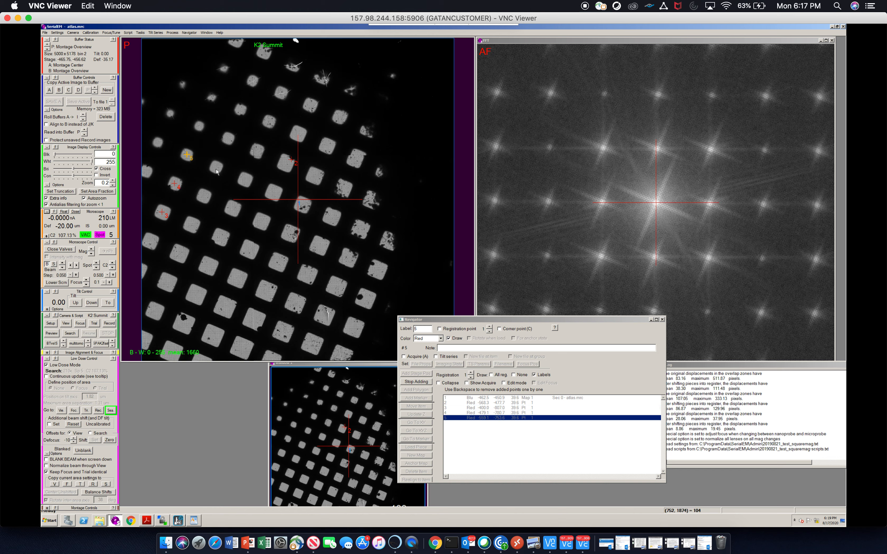
click(228, 139)
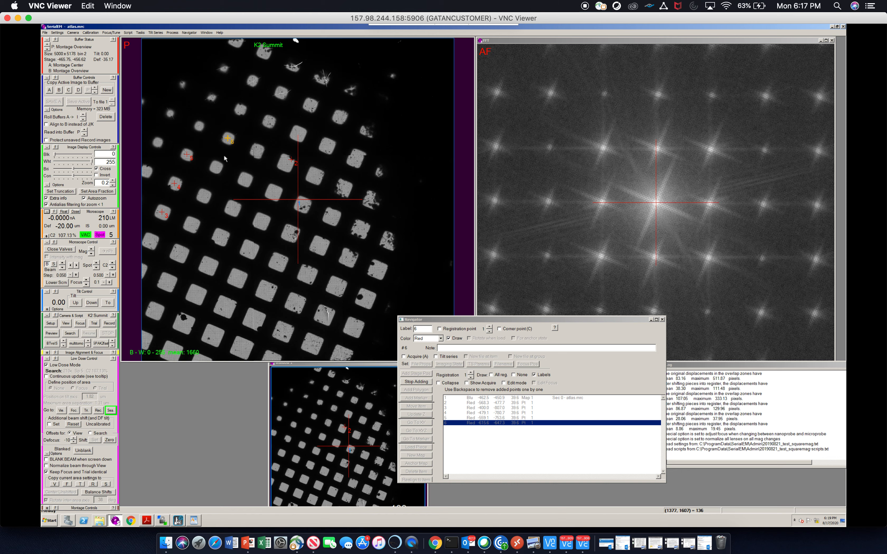
click(217, 169)
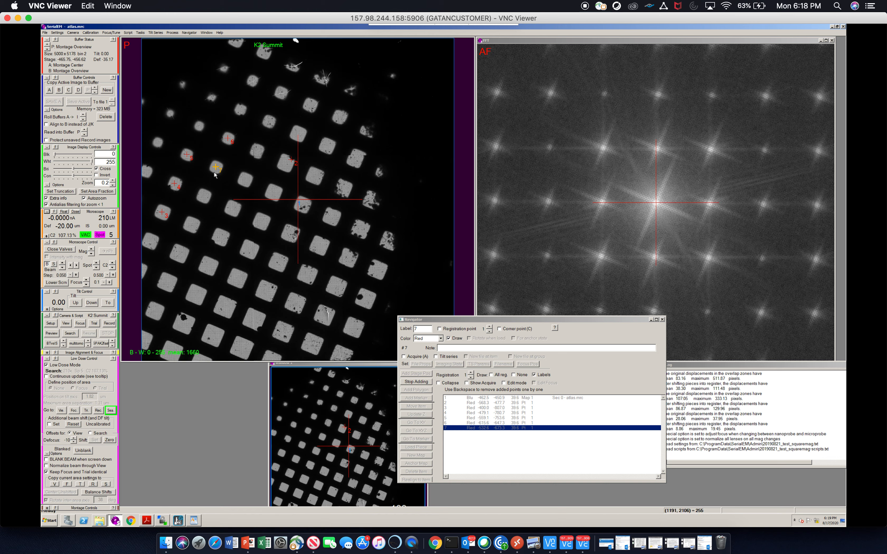
click(205, 196)
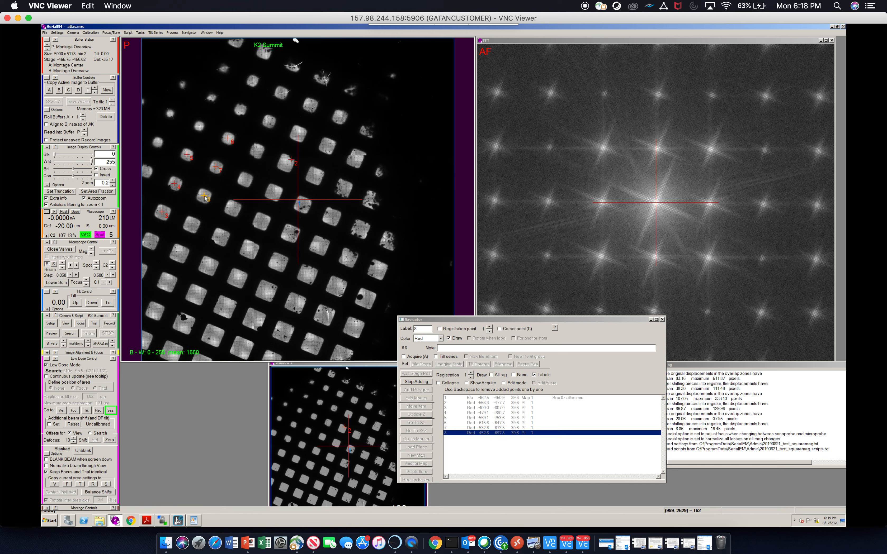
click(191, 225)
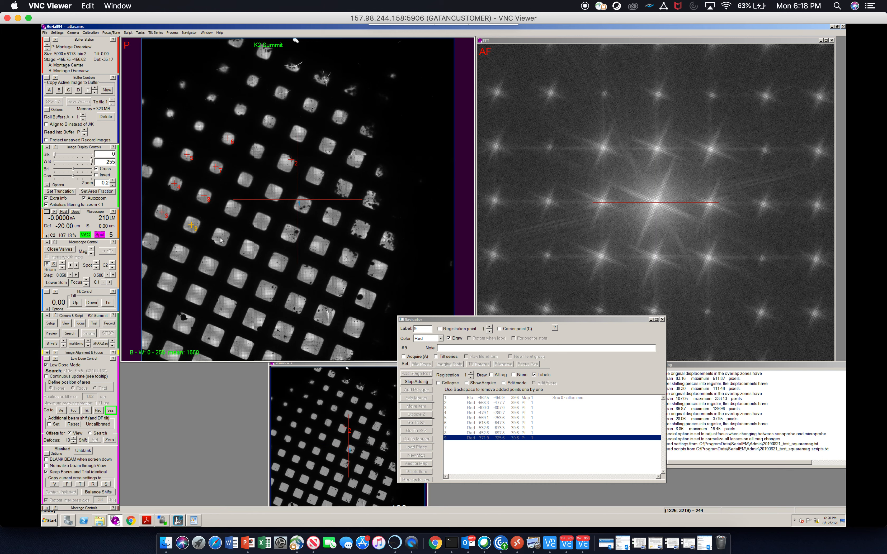
click(232, 212)
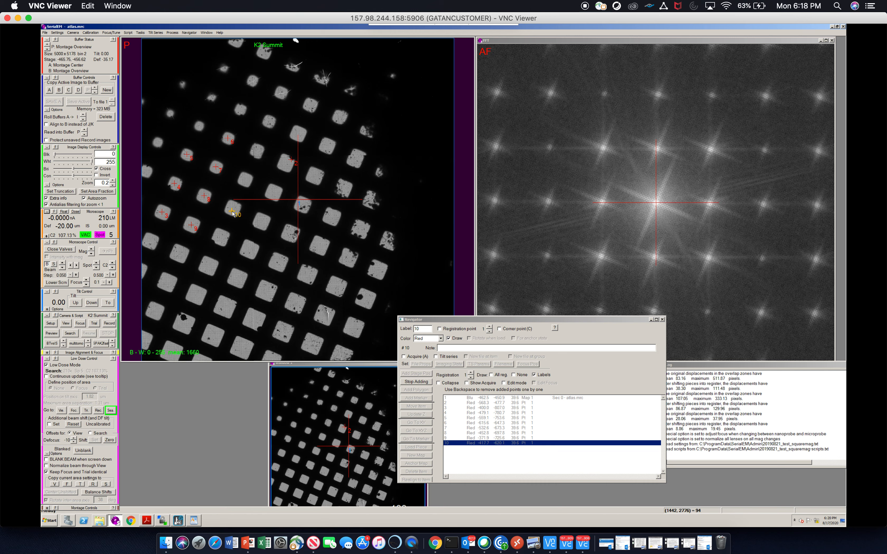
click(244, 180)
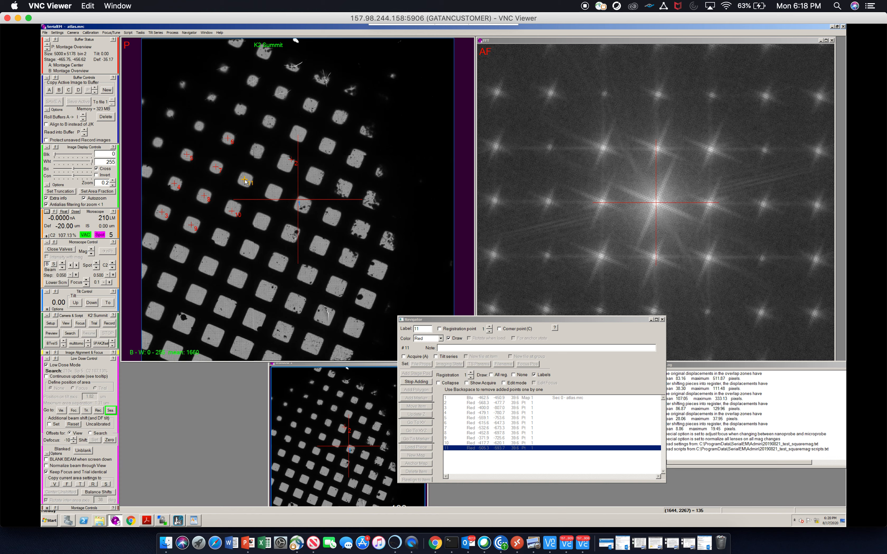
click(274, 193)
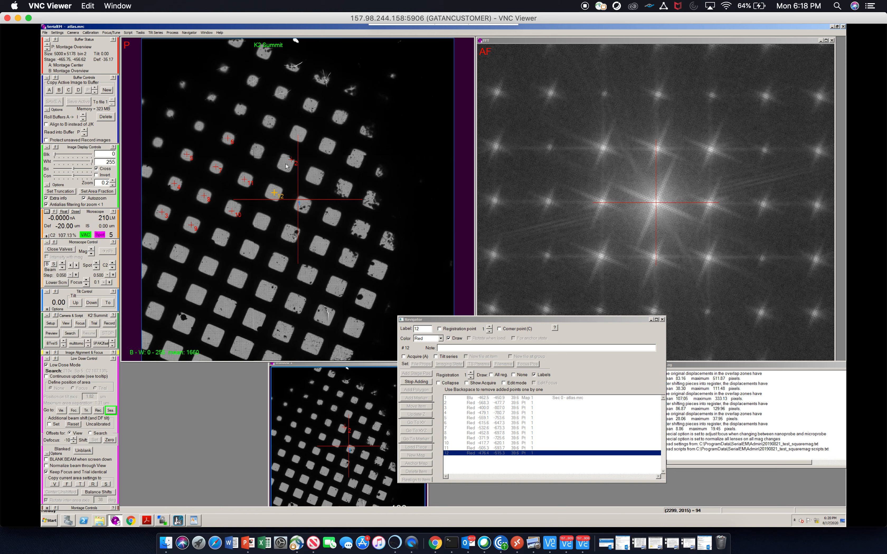
click(298, 134)
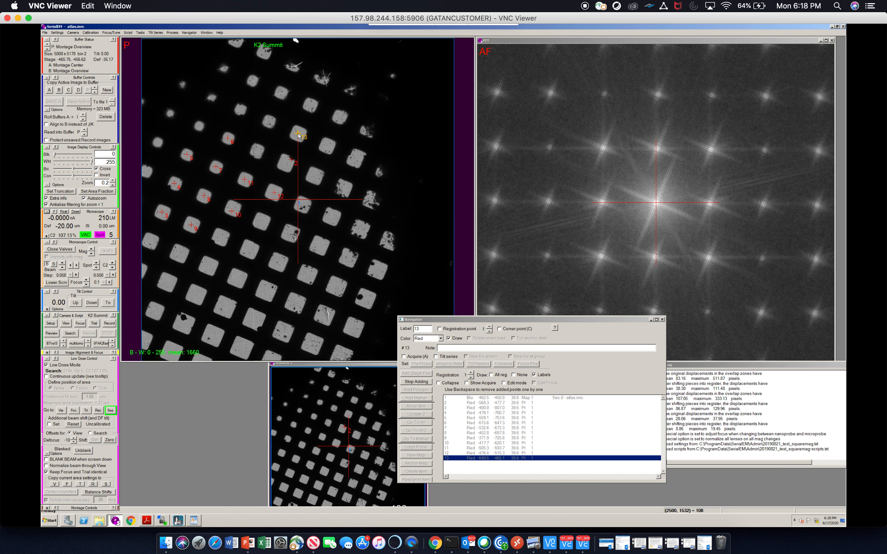
click(412, 381)
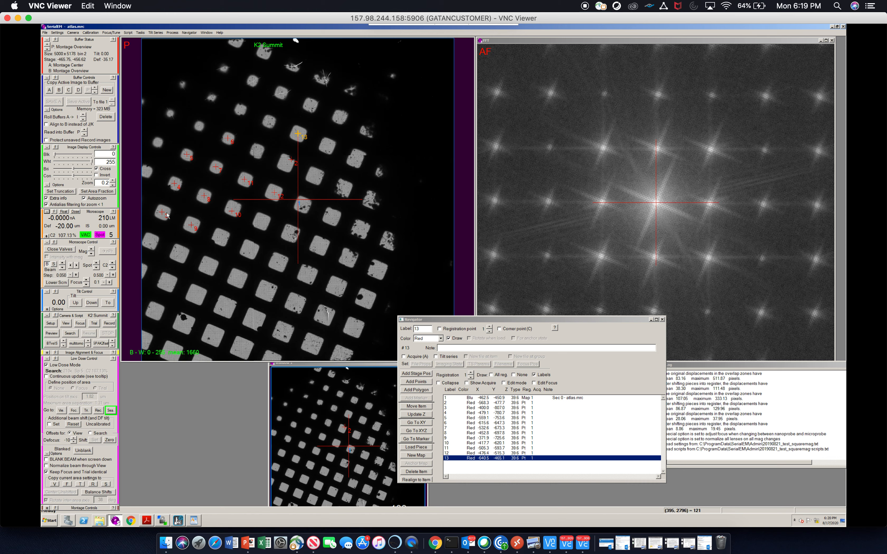
Mark point 3 for acquisition and give it a new file for montaged images
click(447, 408)
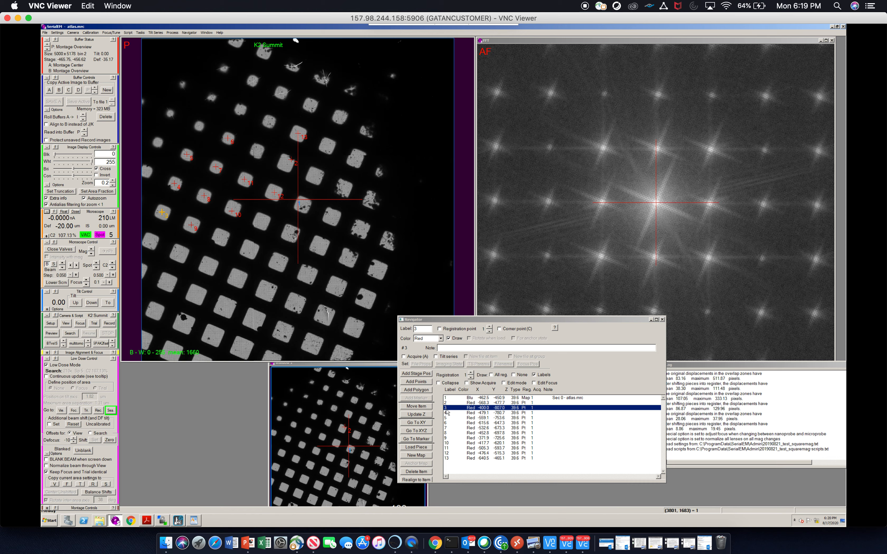
click(403, 356)
click(467, 357)
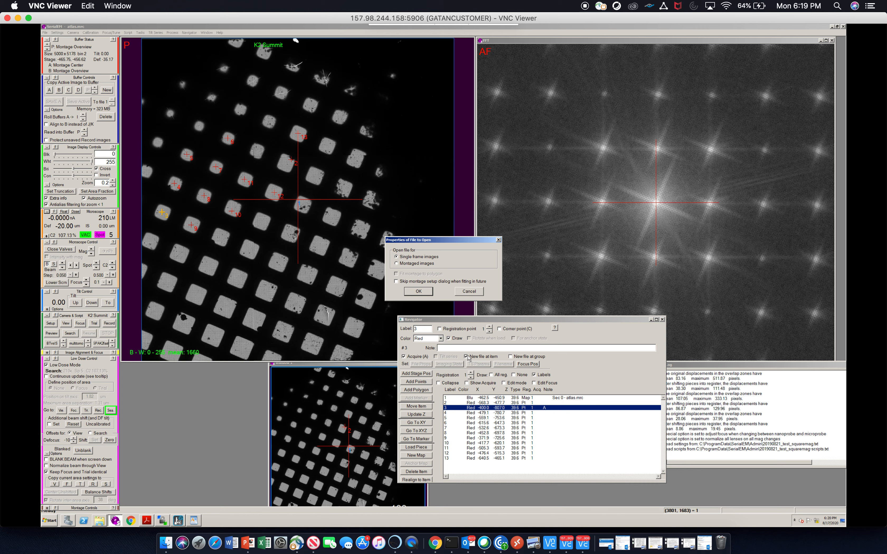
click(397, 263)
click(418, 291)
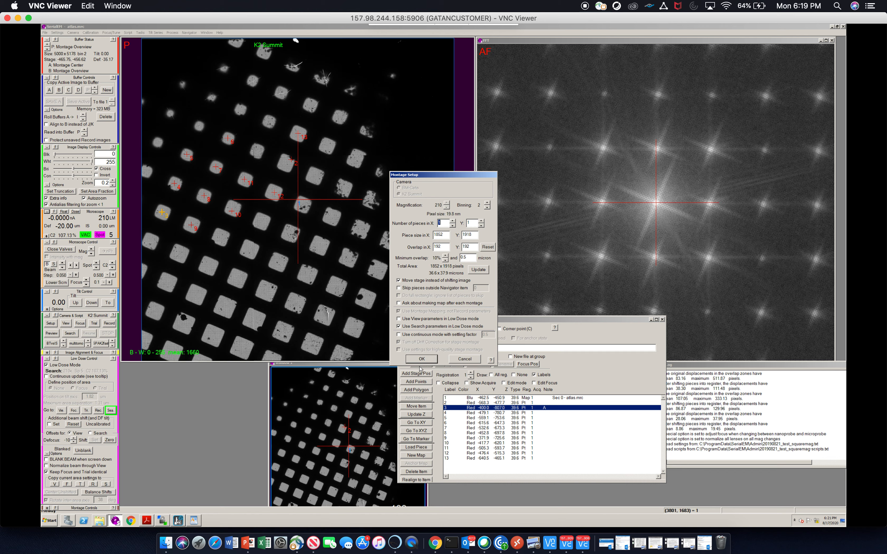
Accept the montage setup for point 3 unchanged and save its file as Square_01
click(422, 360)
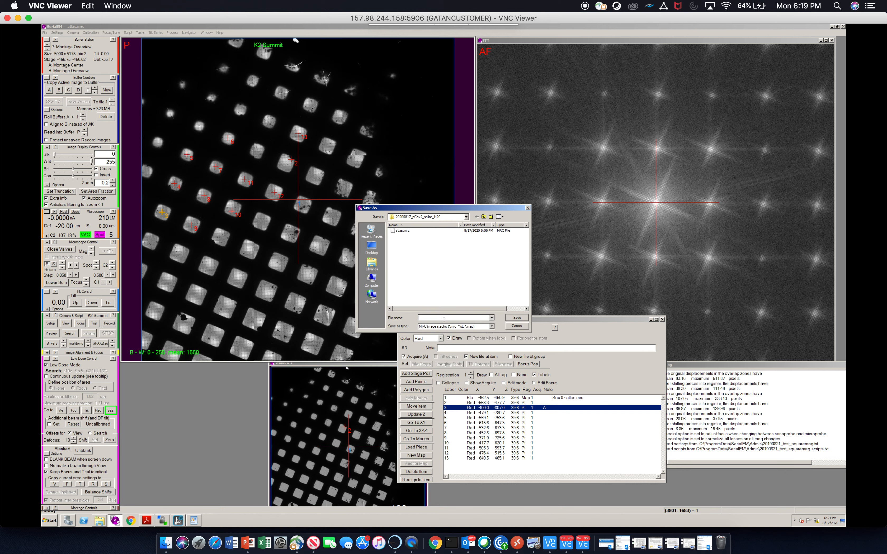
text(Square_01)
click(523, 318)
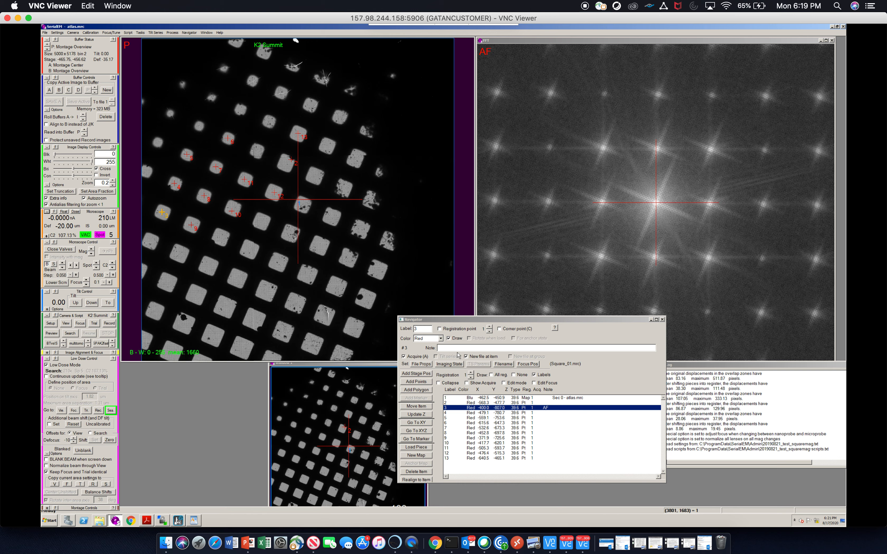
Mark points 4 and 5 for acquisition, each with a new file at the item
key(Down)
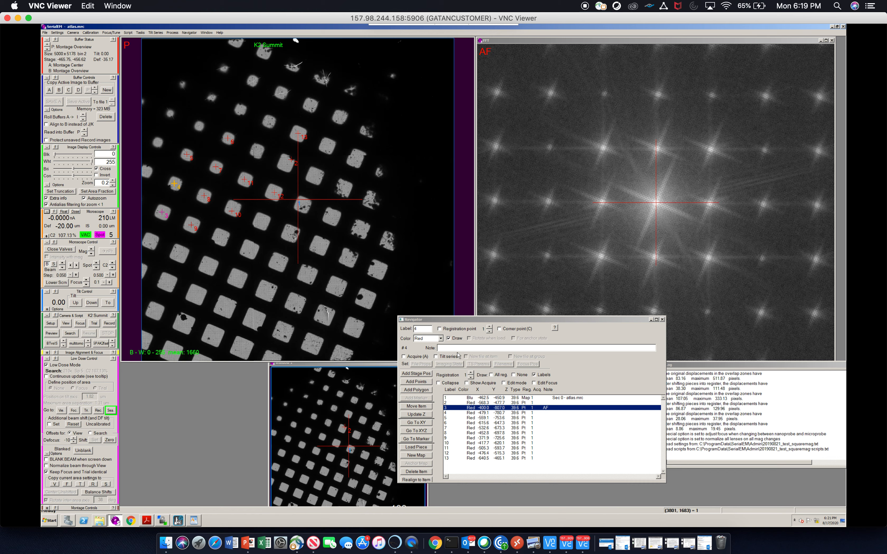
click(476, 414)
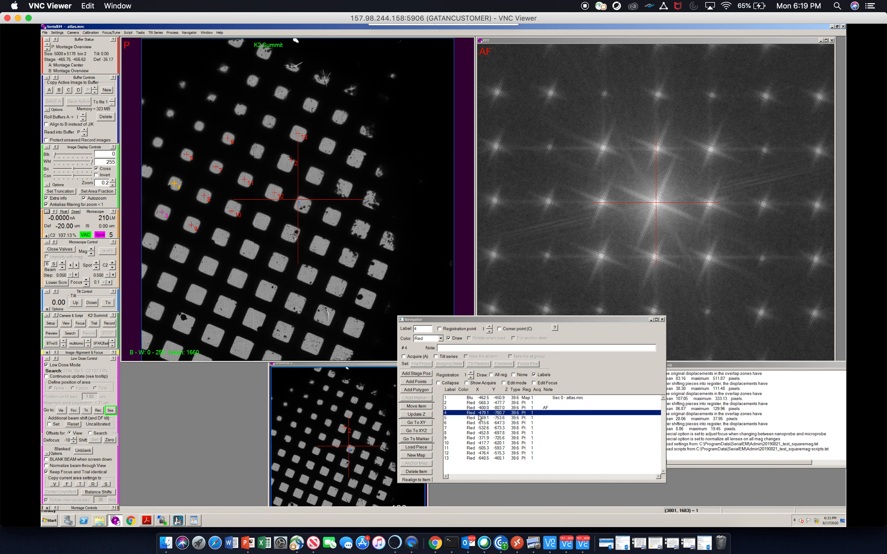
click(404, 356)
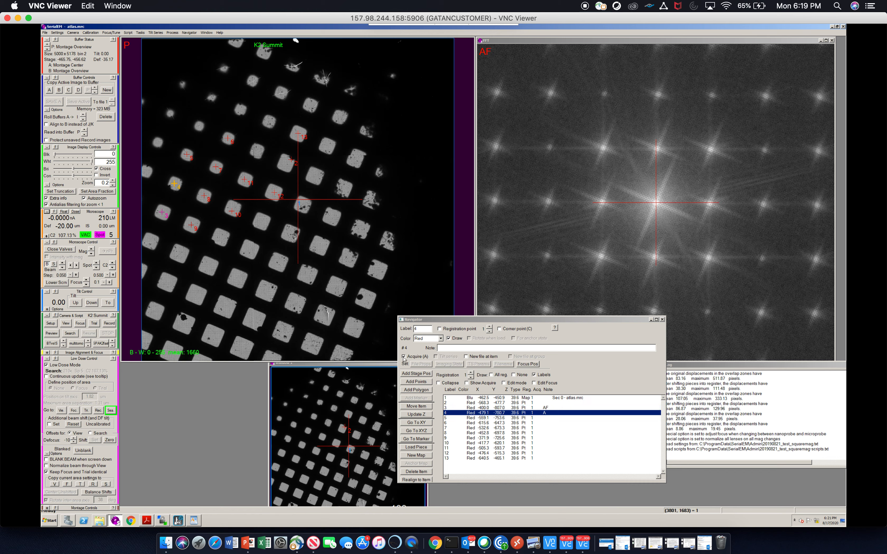
click(467, 357)
click(489, 418)
click(404, 357)
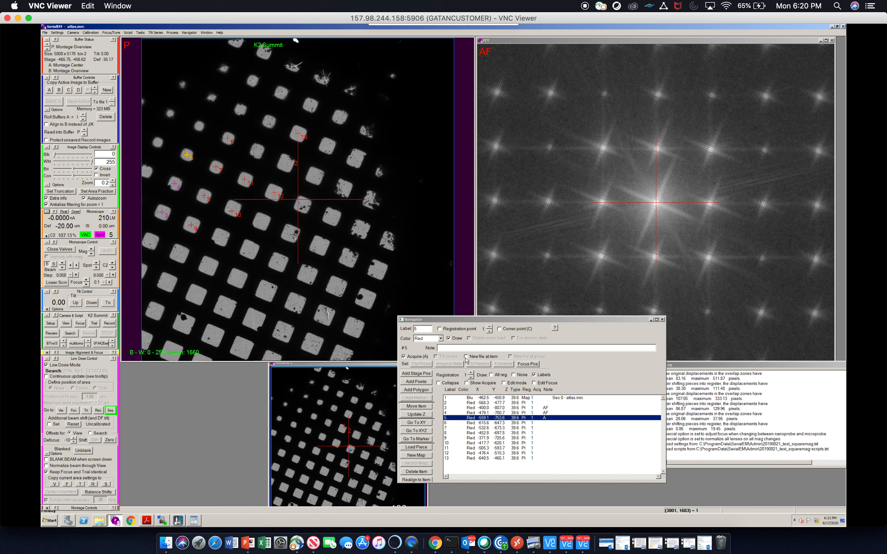
click(473, 357)
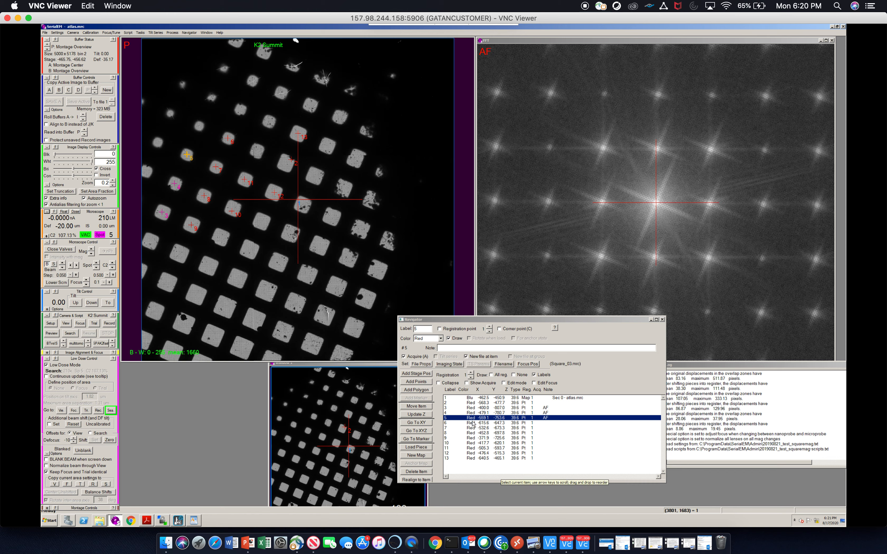
Mark points 6 and 7 for acquisition, each with a new file at the item
click(474, 424)
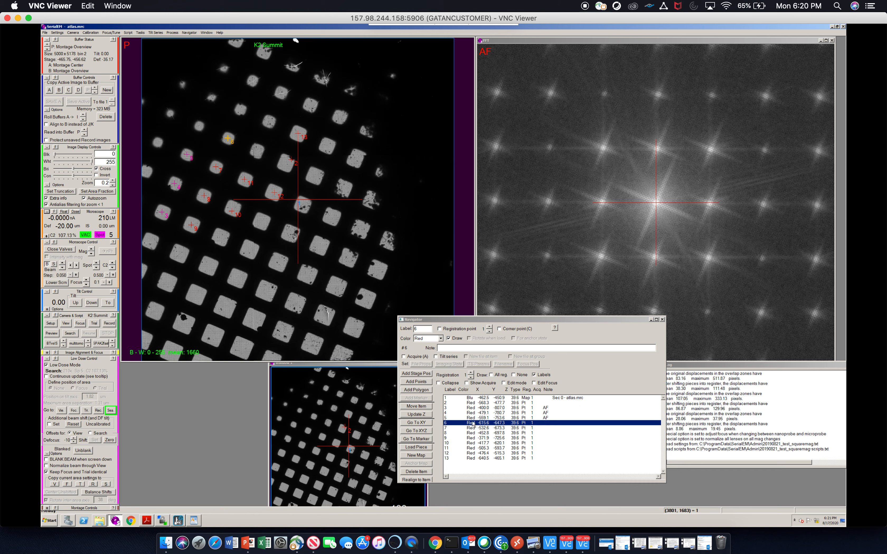
click(404, 357)
click(466, 357)
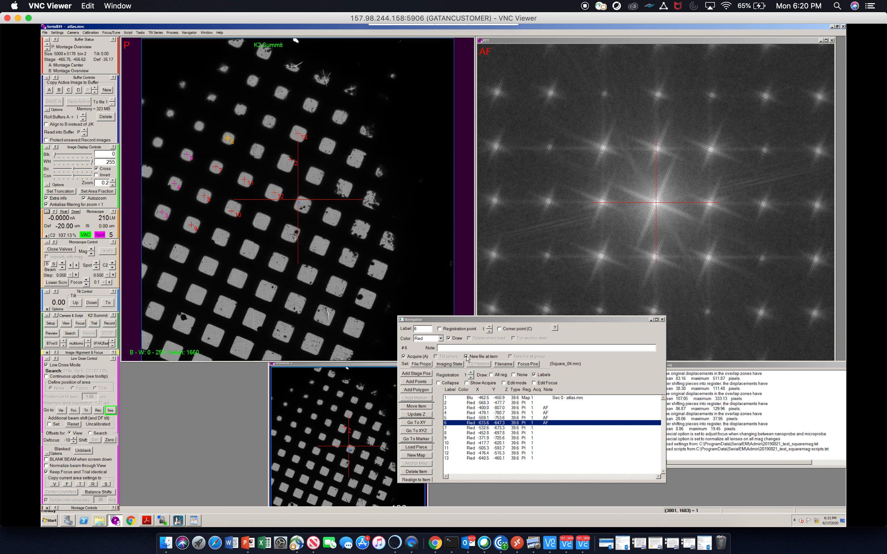
click(490, 428)
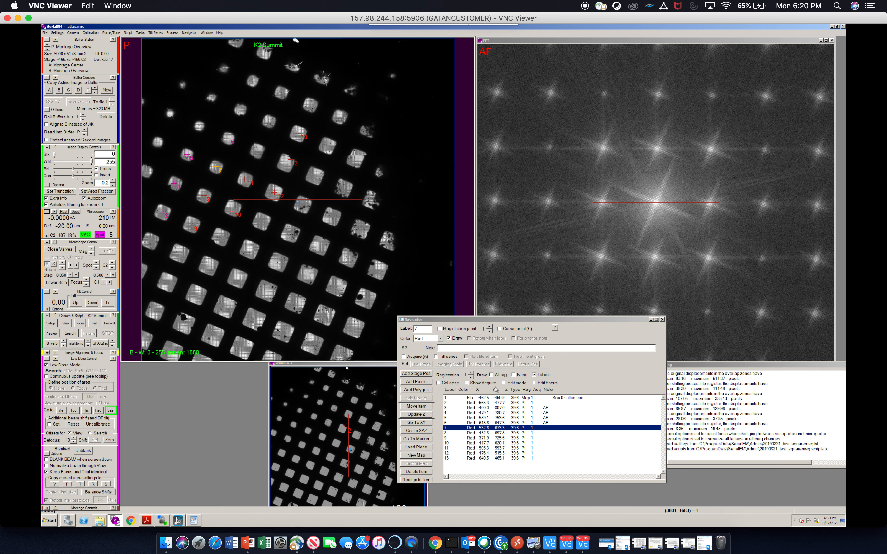
click(405, 357)
click(466, 356)
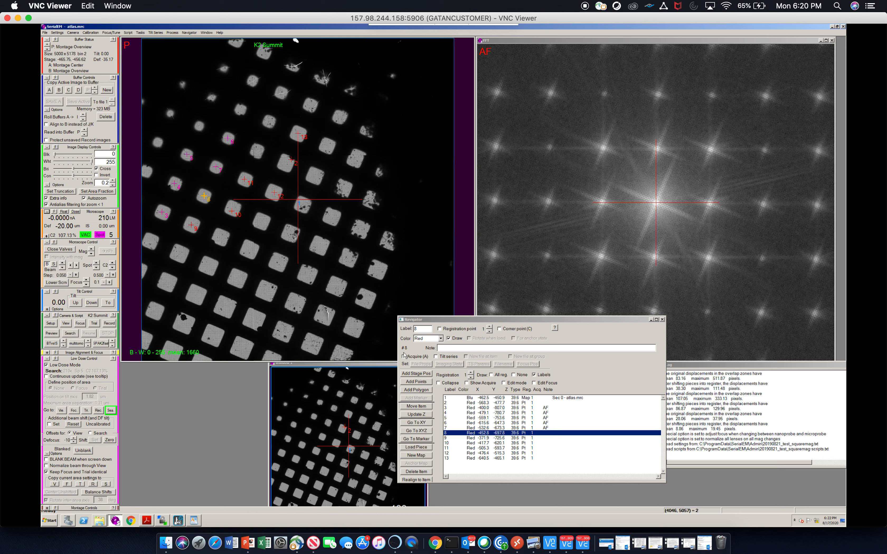
Mark points 8 and 9 for acquisition, each with a new file at the item
click(403, 356)
click(466, 356)
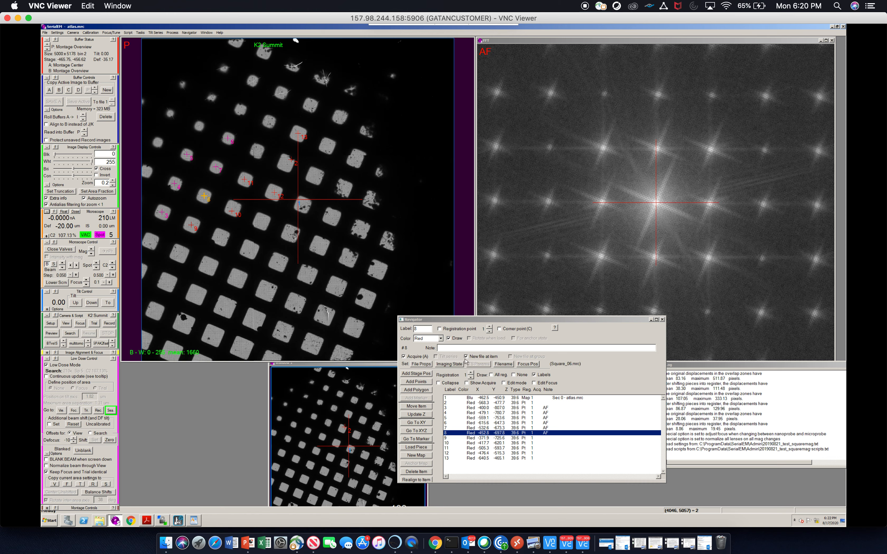
click(403, 356)
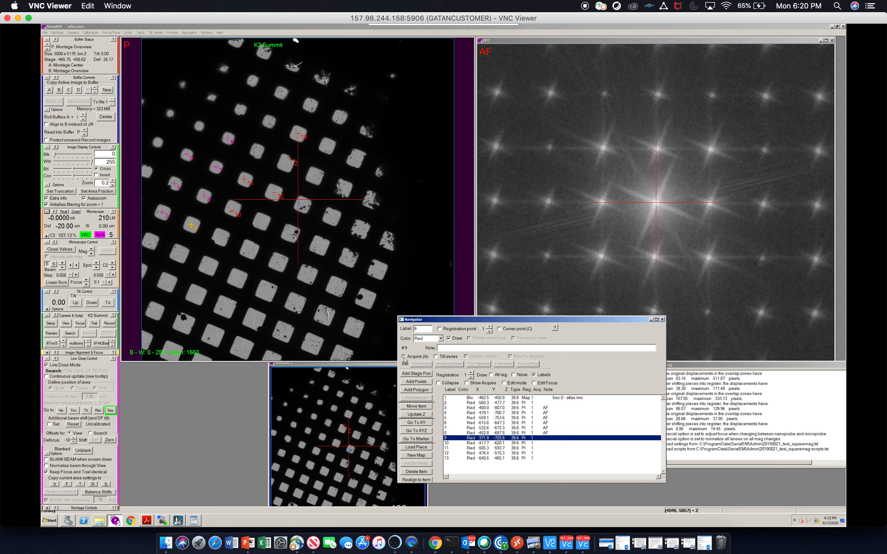
click(467, 359)
click(466, 357)
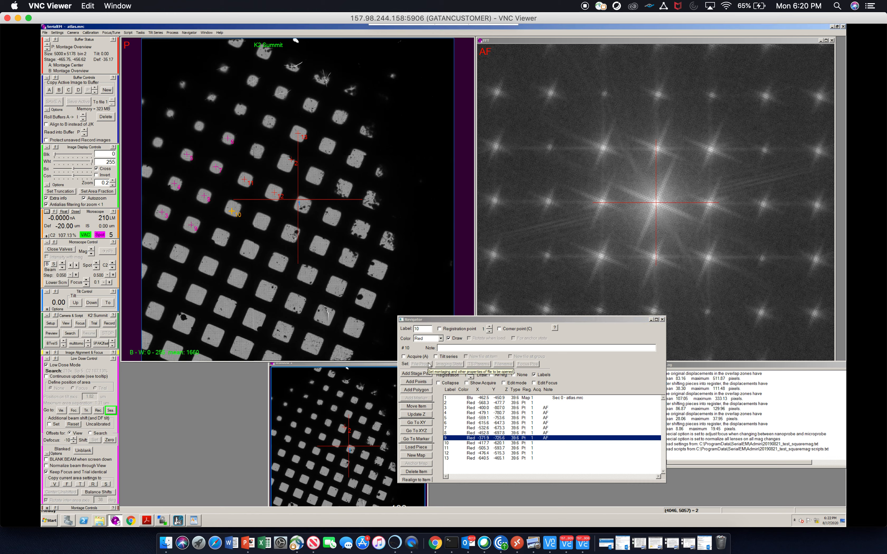
Mark point 10 for acquisition with a new file at the item
key(Down)
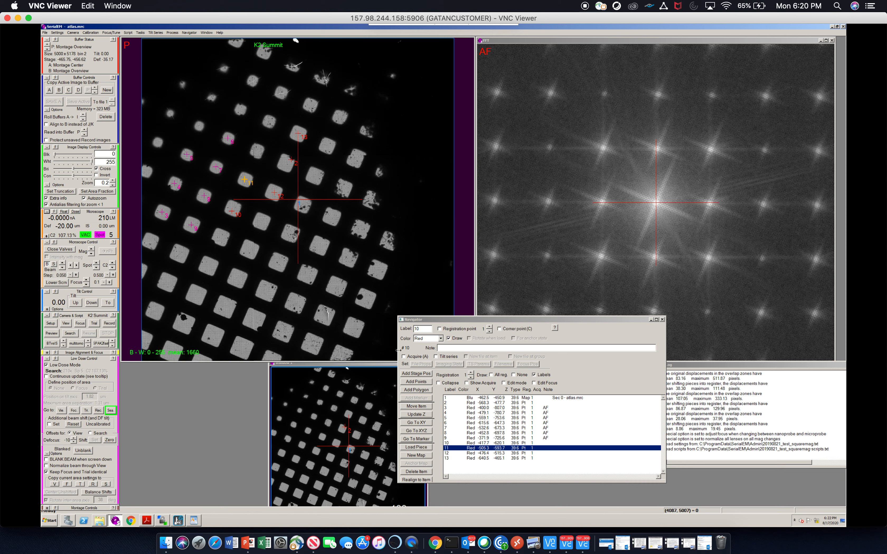
key(Up)
click(470, 443)
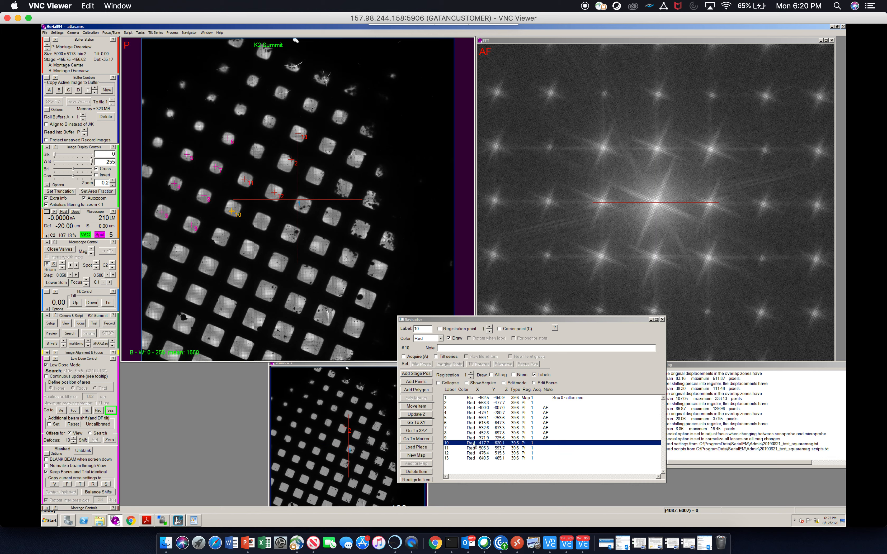
click(404, 356)
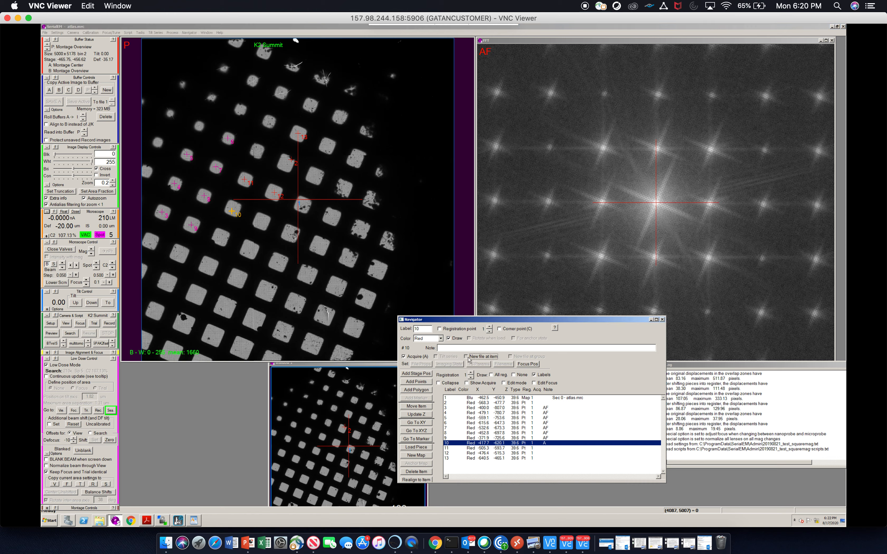
click(468, 358)
Mark points 11 and 12 for acquisition, each with a new file at the item
key(Down)
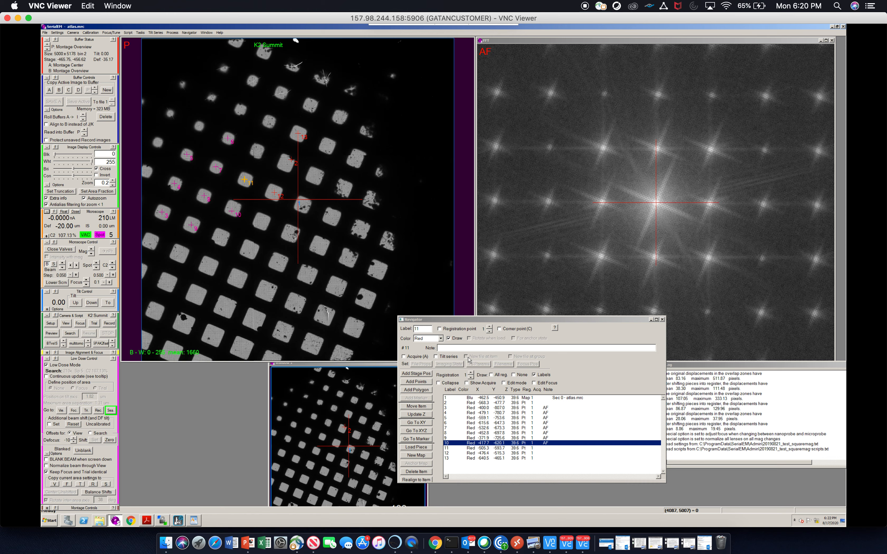
key(Down)
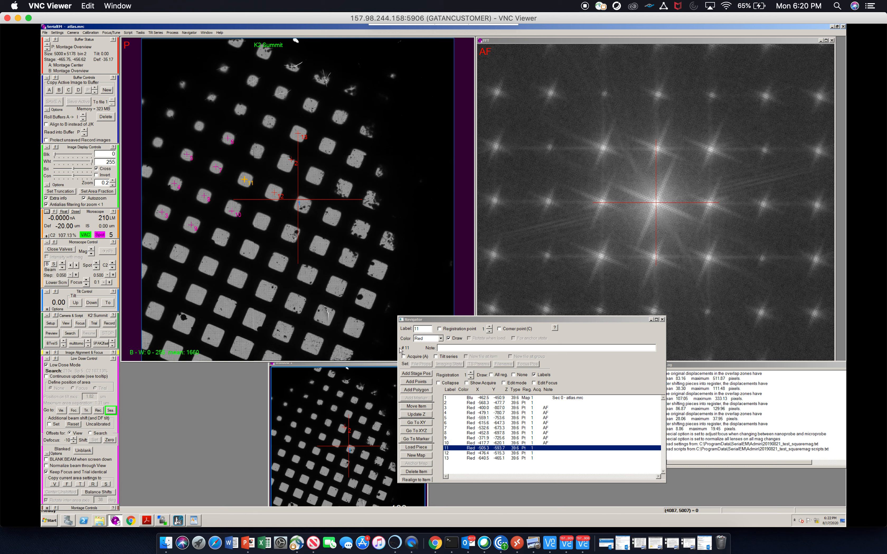
click(404, 357)
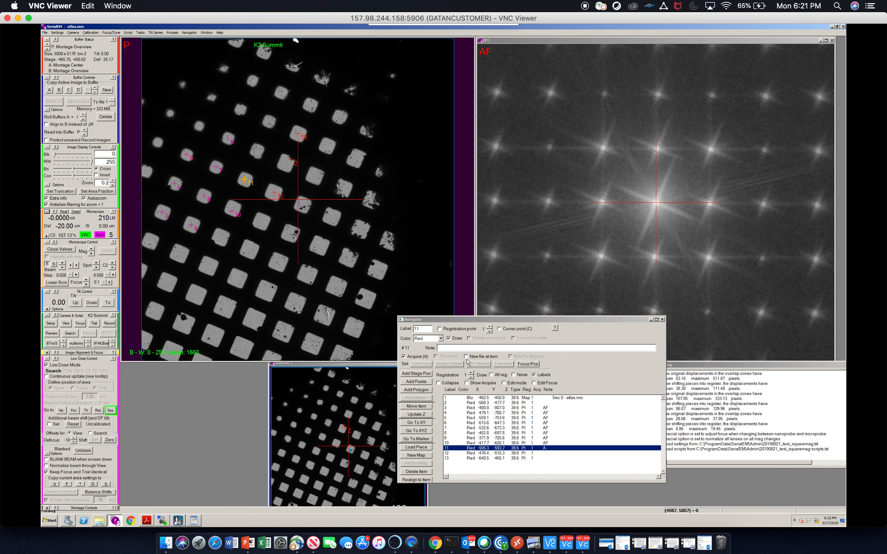
click(466, 356)
key(Down)
click(405, 356)
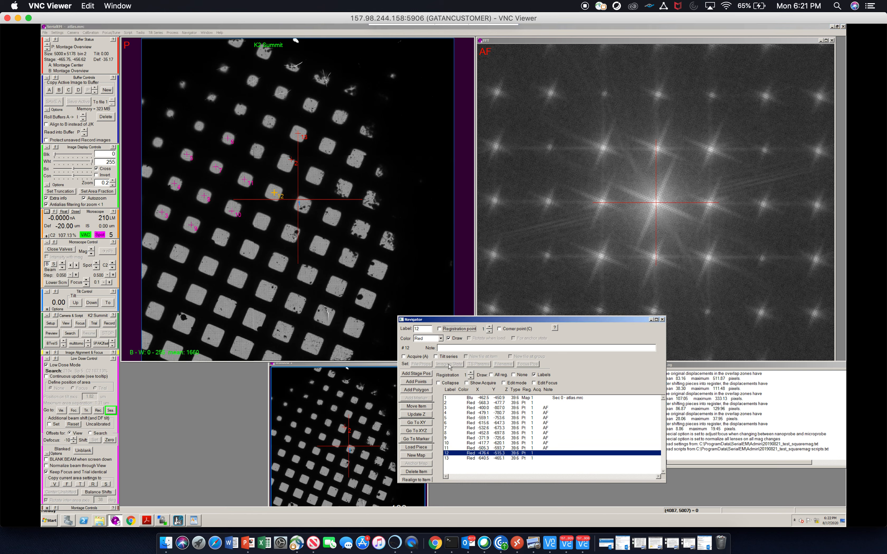
click(403, 357)
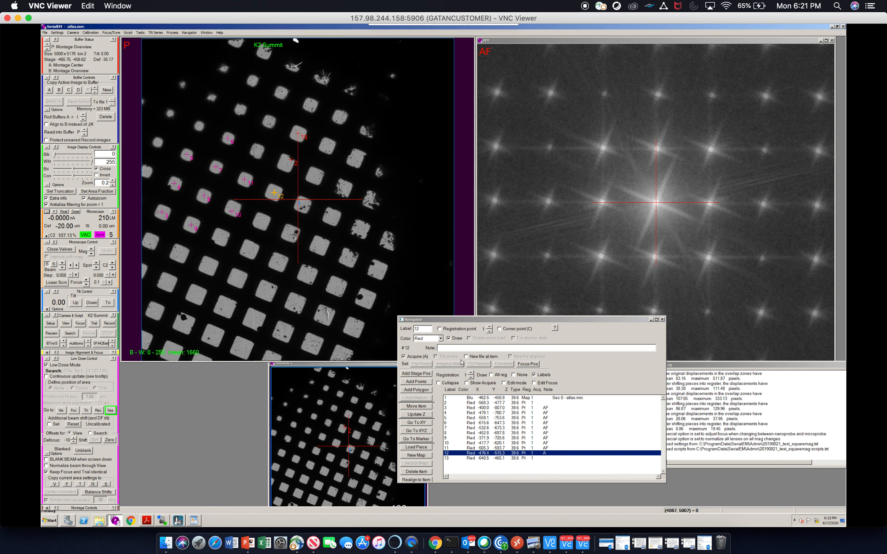
click(466, 356)
Mark point 13 for acquisition with a new file at the item
key(Down)
click(473, 460)
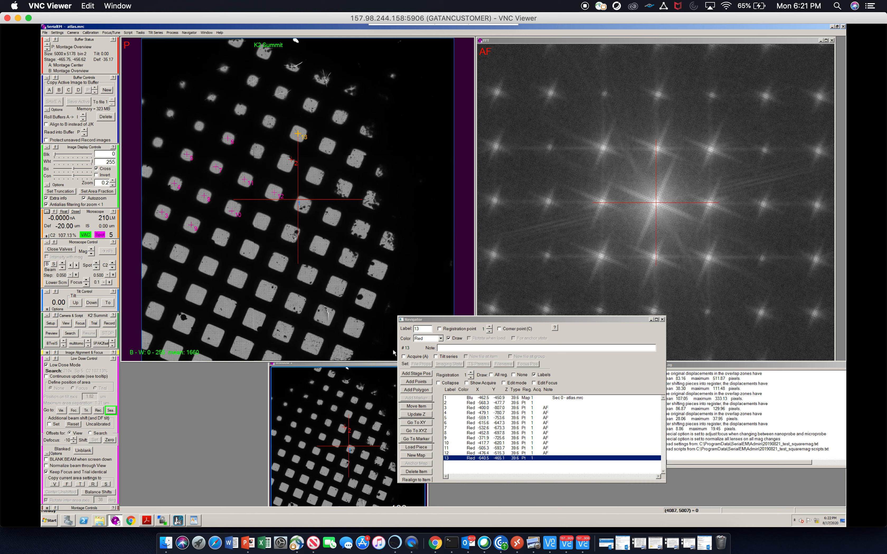
click(404, 357)
click(466, 356)
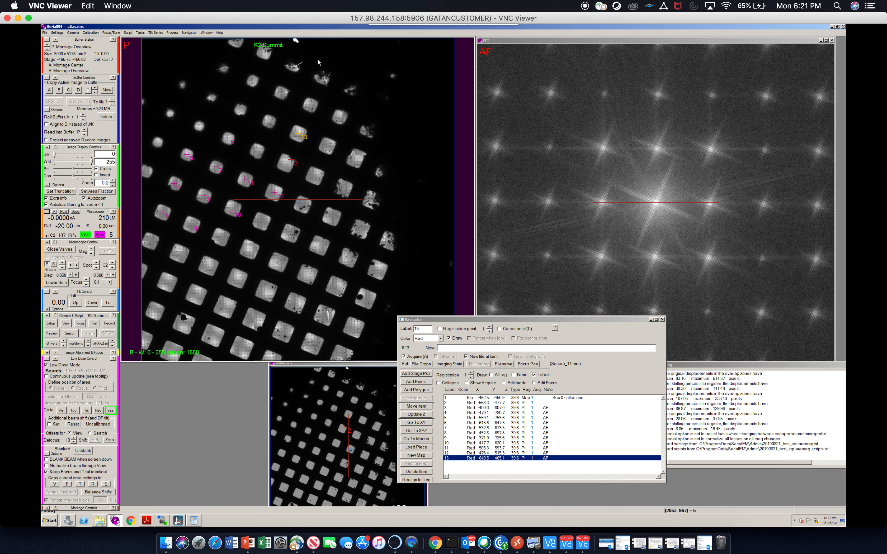
Start Acquire at Items with rough eucentricity, fine eucentricity and acquiring a map image or montage as primary task, going on despite the binning difference
click(193, 33)
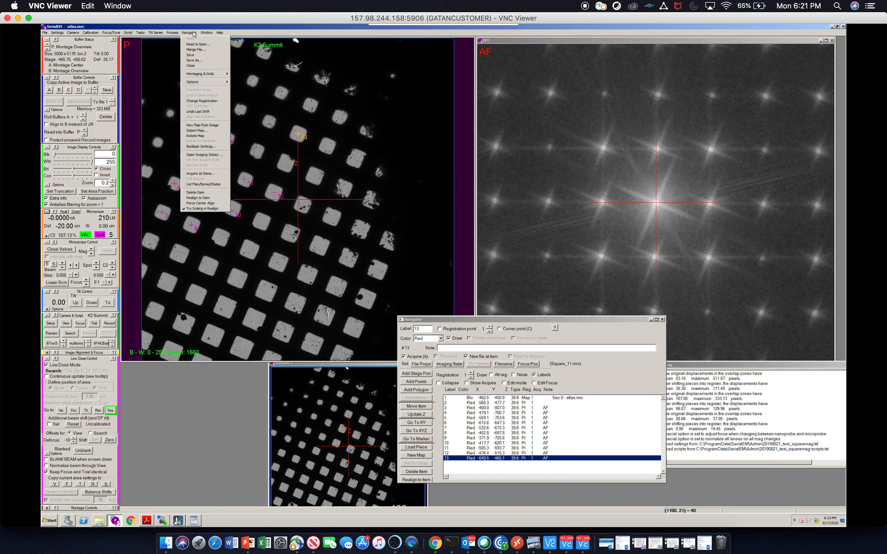
click(206, 174)
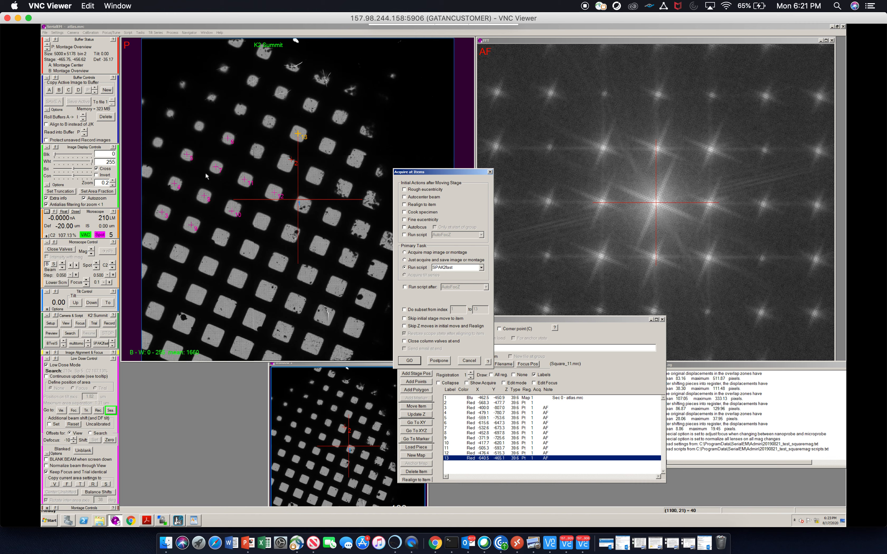
click(405, 190)
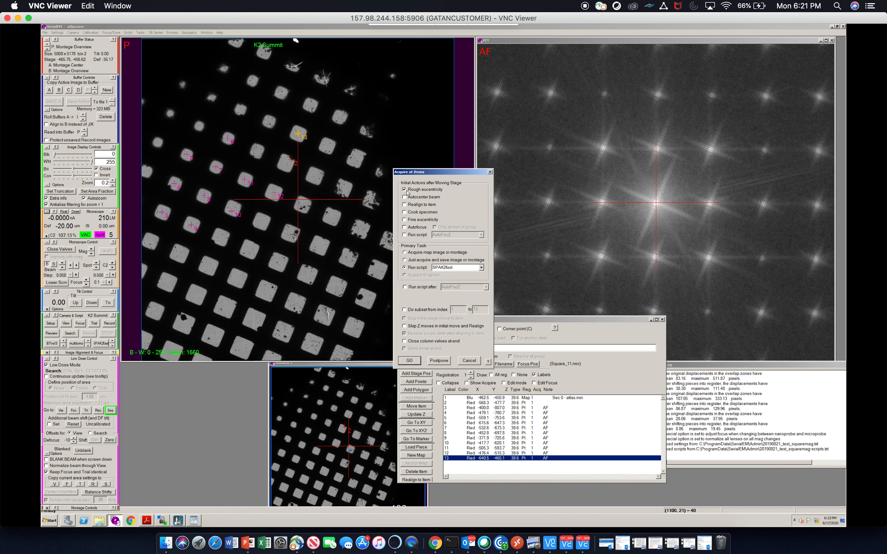
click(405, 220)
click(405, 253)
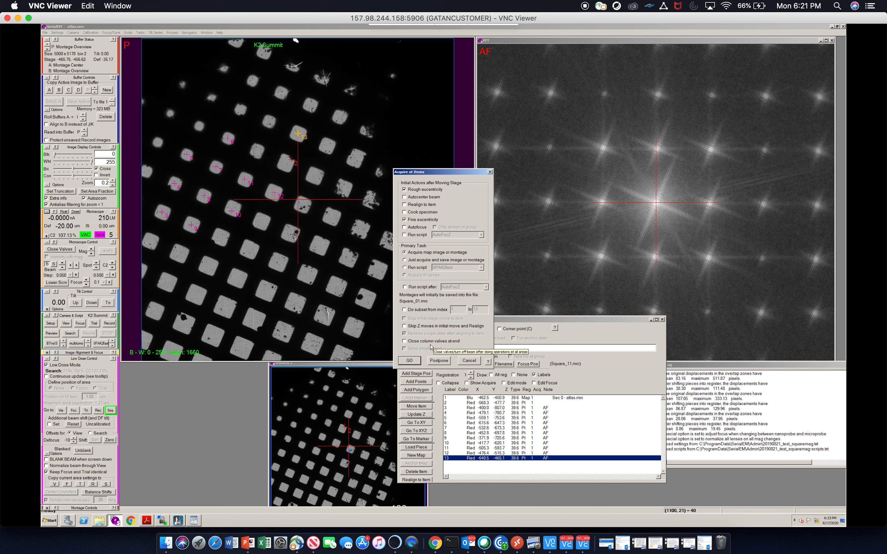
click(409, 361)
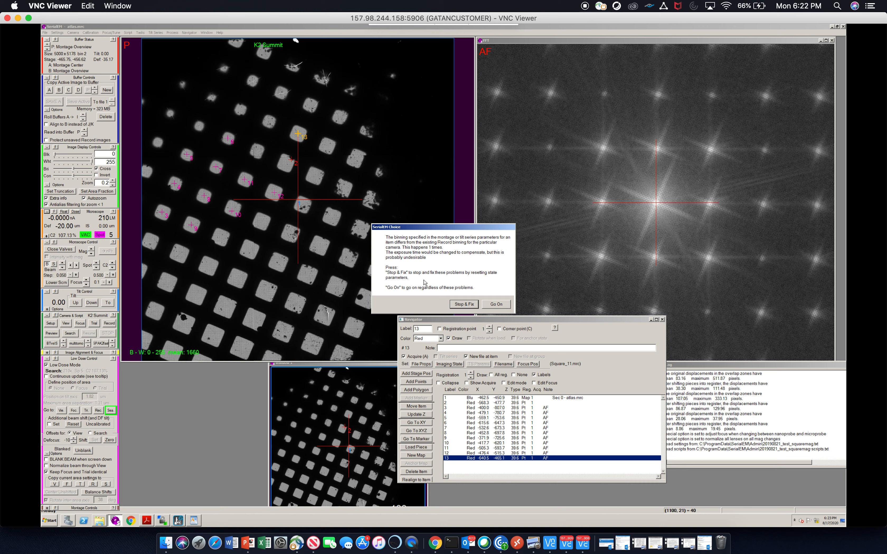
click(497, 305)
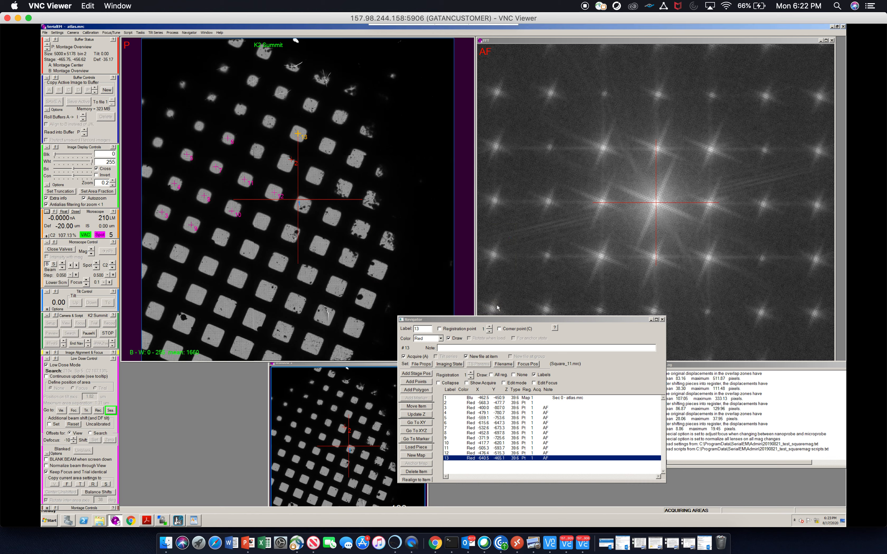